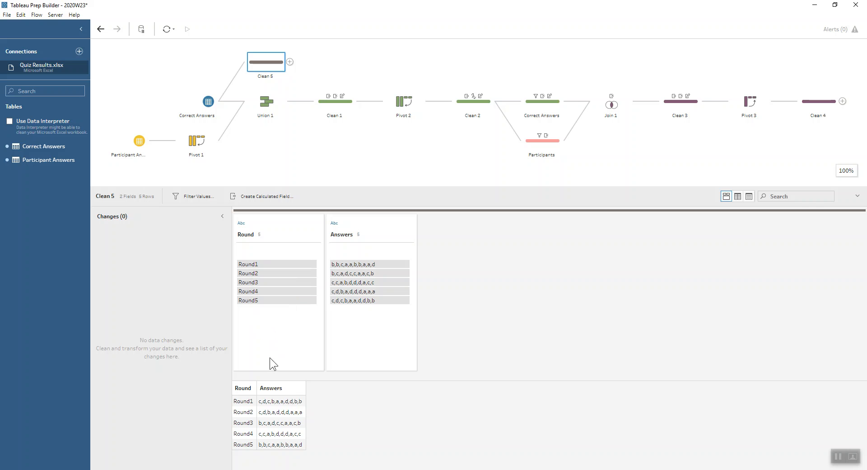
Step: Add a new cleaning step branching from the Participant Answers input
click(128, 142)
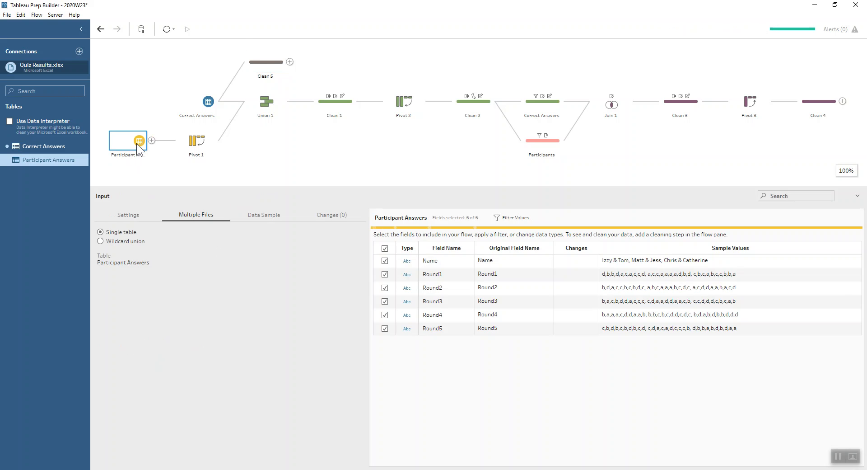
click(151, 141)
click(168, 168)
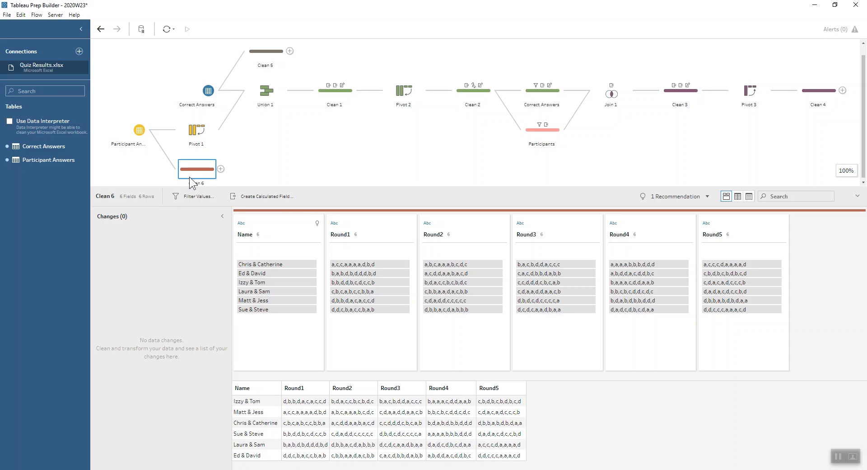
Step: Examine Pivot 1's wildcard pivot on "Round" with its search options, and the fields of Union 1
click(204, 131)
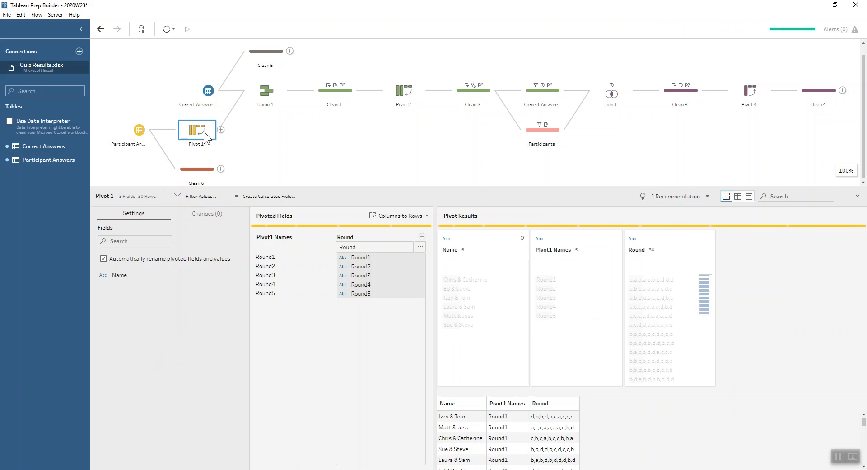
click(382, 250)
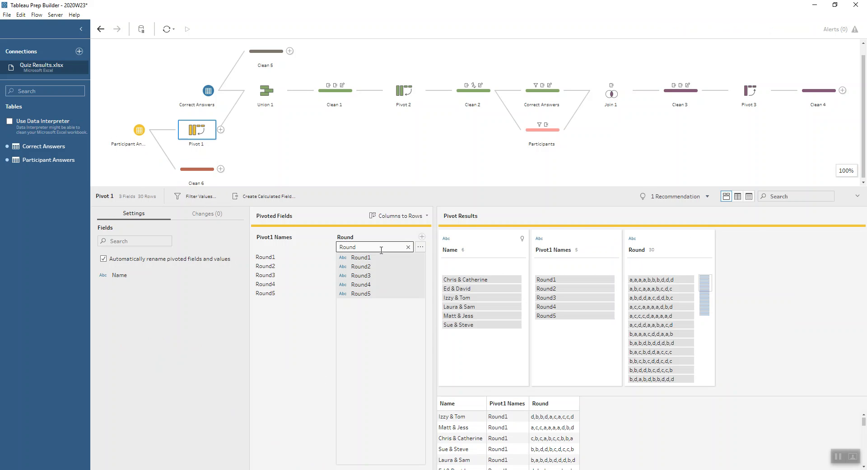
click(424, 248)
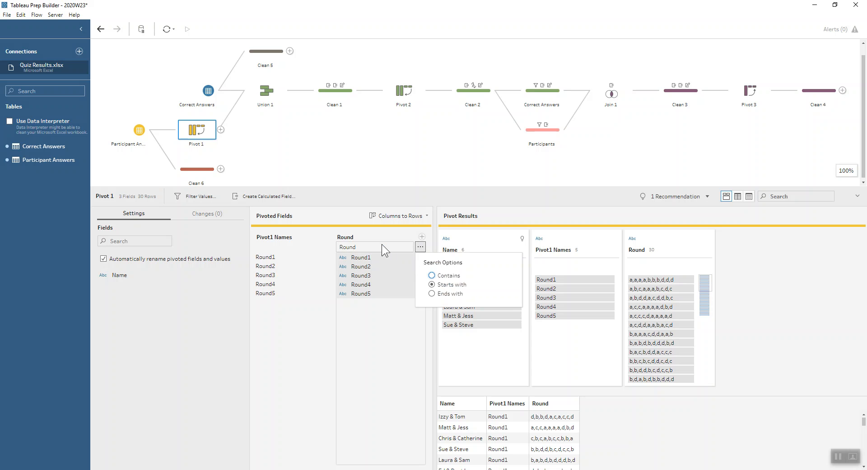
click(389, 344)
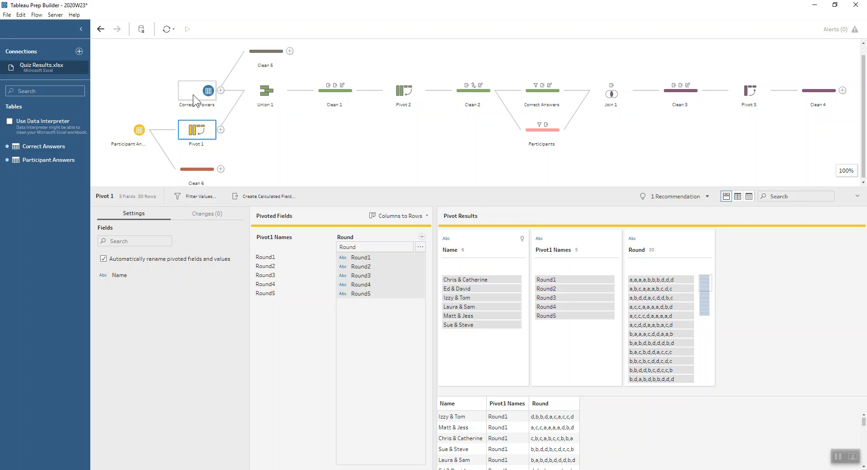
click(267, 93)
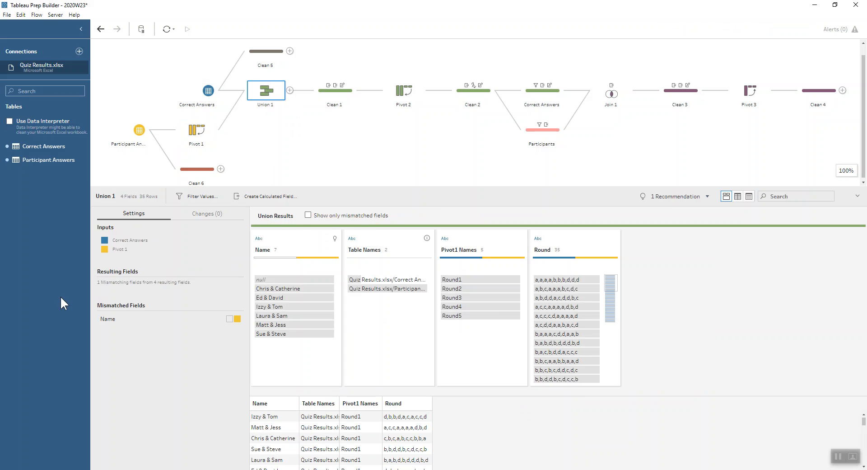
Step: Union Correct Answers with Pivot 1 in a new union step and separate Pivot 1's values from the aligned Round field
drag(208, 91, 208, 146)
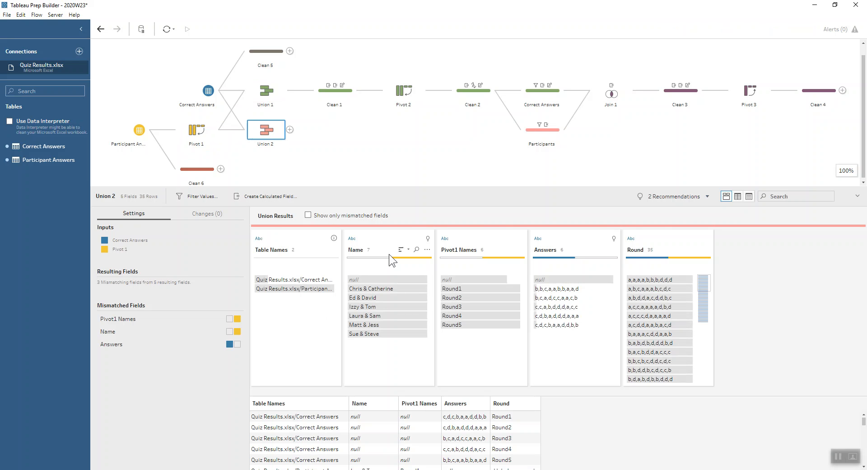
click(658, 243)
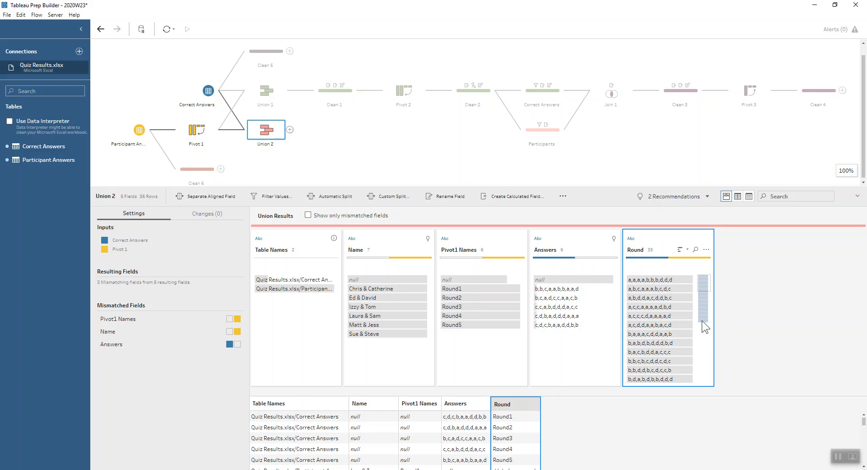
scroll(702, 321, down, 5)
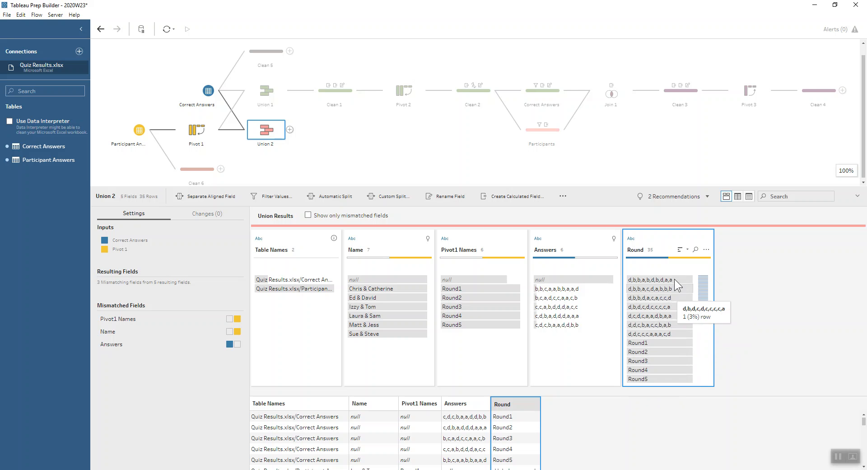
click(706, 250)
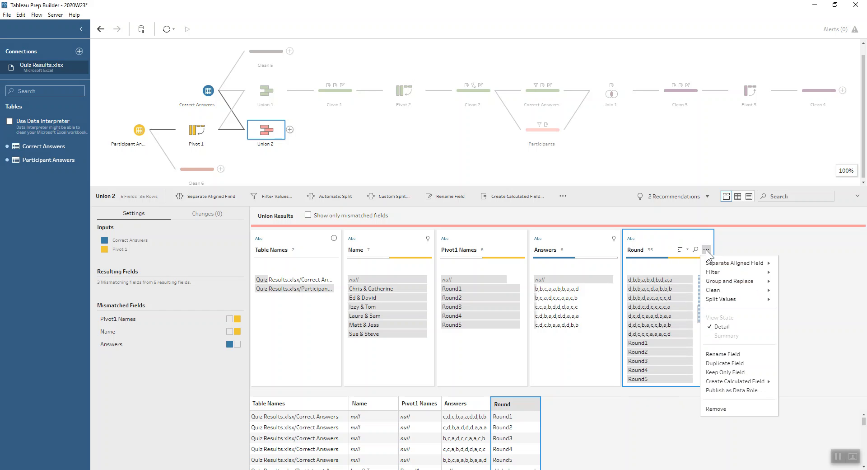
mouse_move(710, 249)
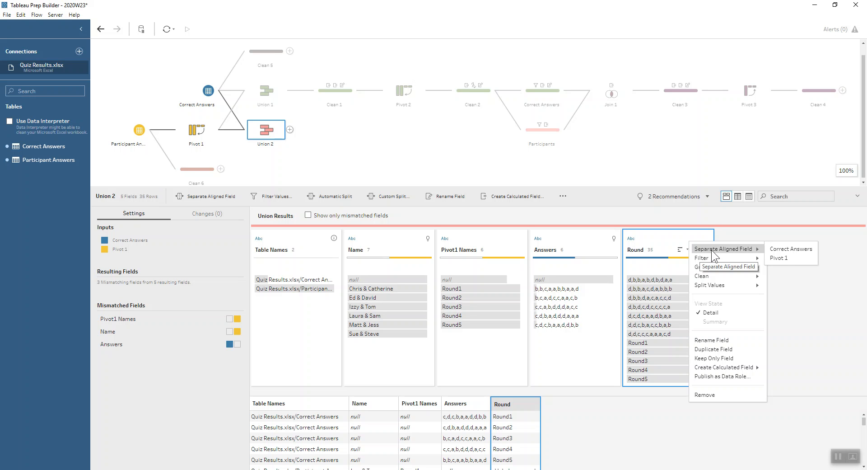
click(790, 256)
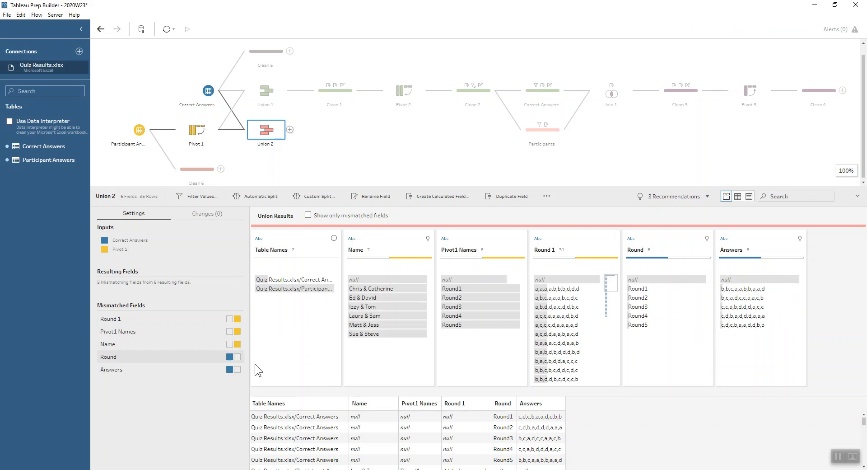
click(478, 247)
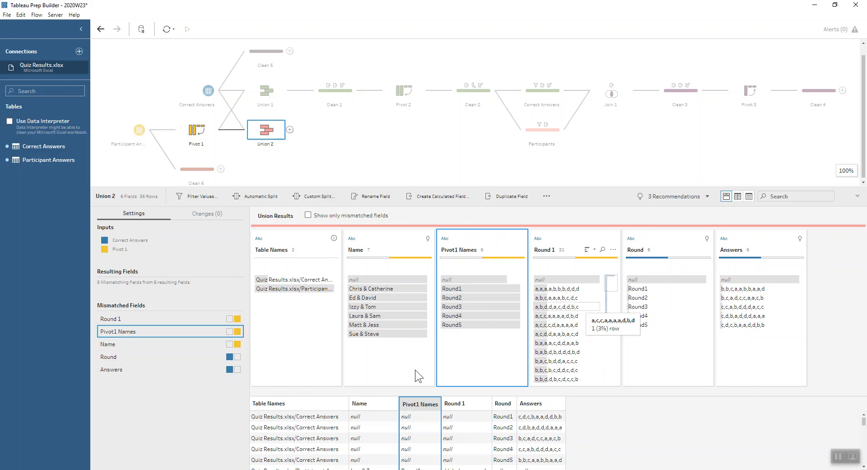
click(220, 356)
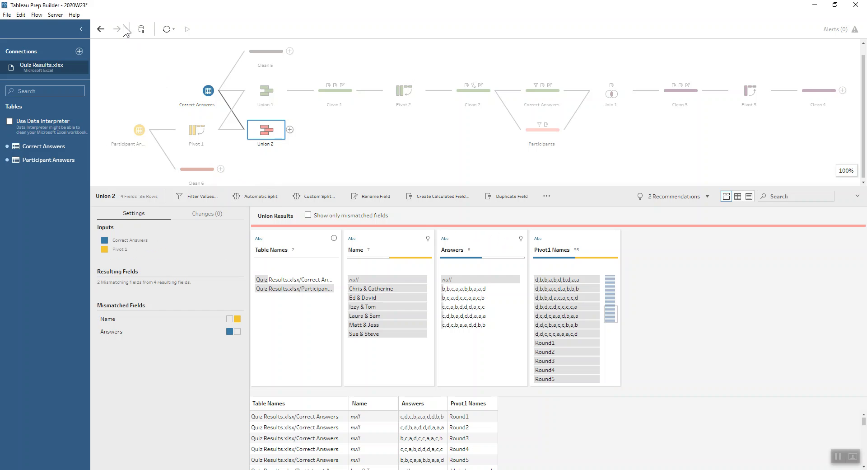
click(101, 29)
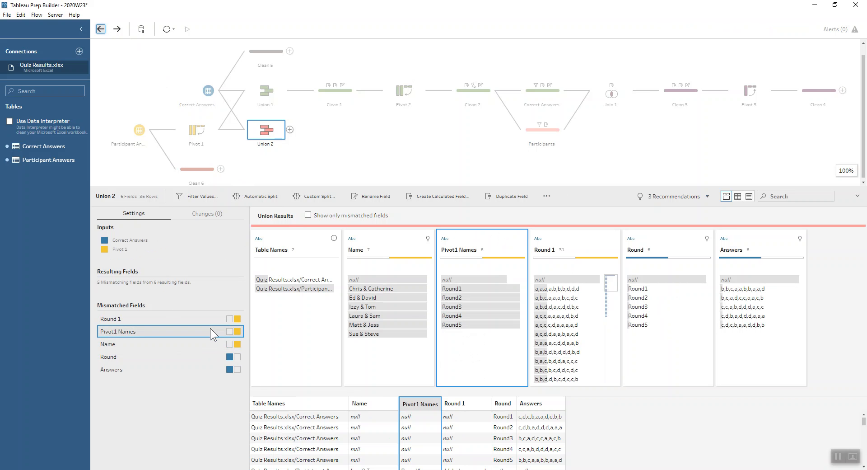
Step: In Union 2, merge Pivot1 Names into Round and Round 1 into Answers, and select the Correct Answers table value to check its rows
click(659, 248)
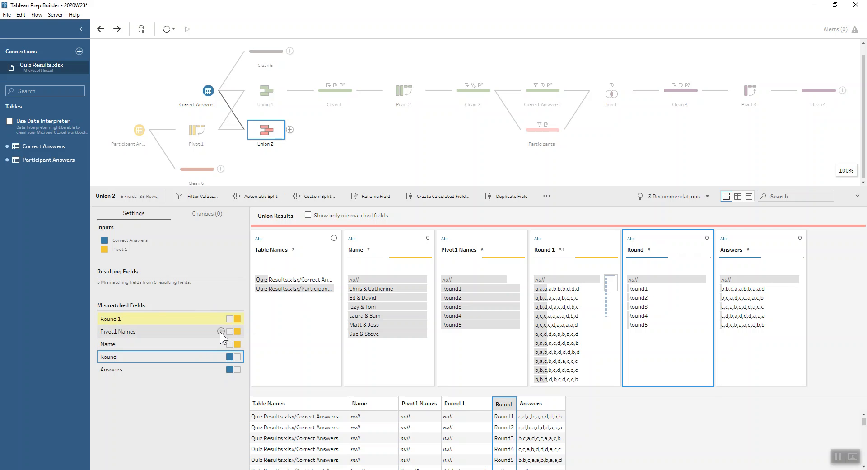
click(220, 331)
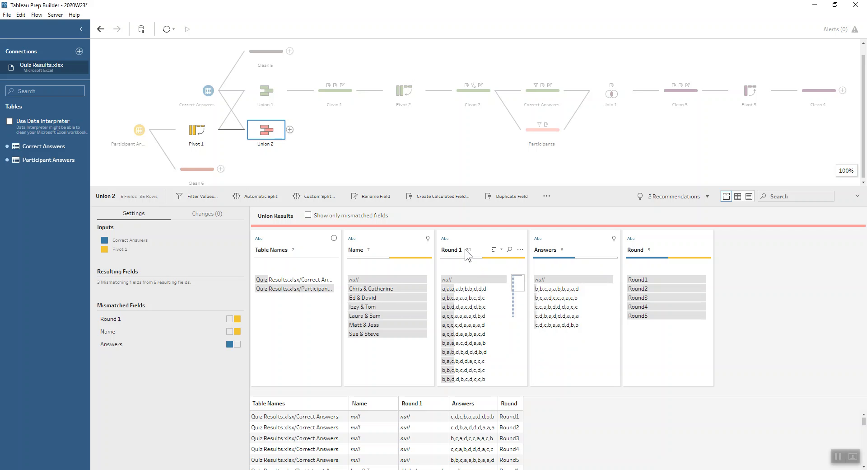
drag(208, 345, 221, 320)
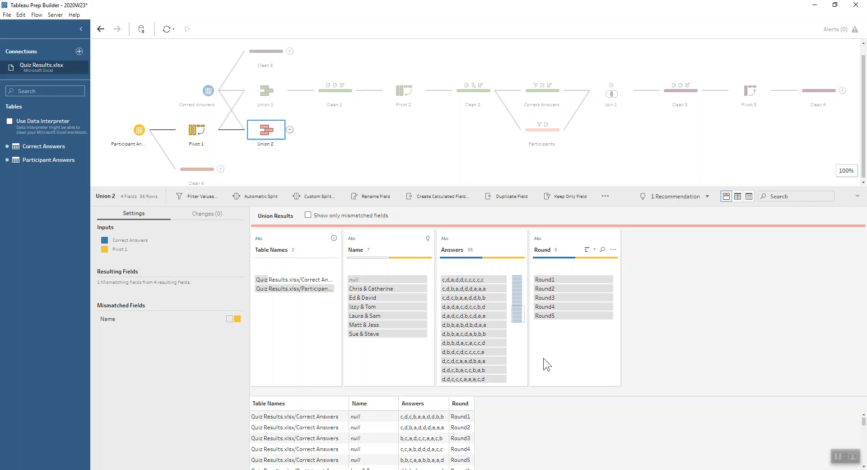
click(302, 280)
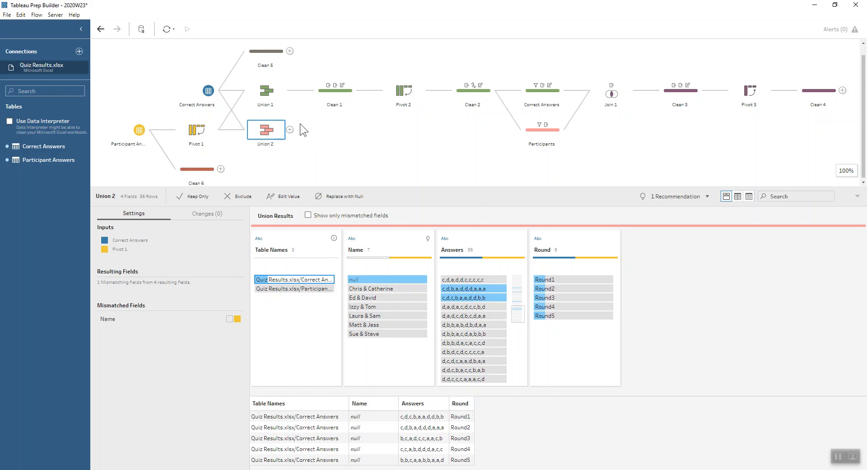
Step: Review the field renames and the Answers split calculations in Clean 1, including the split options for the Round field
click(281, 86)
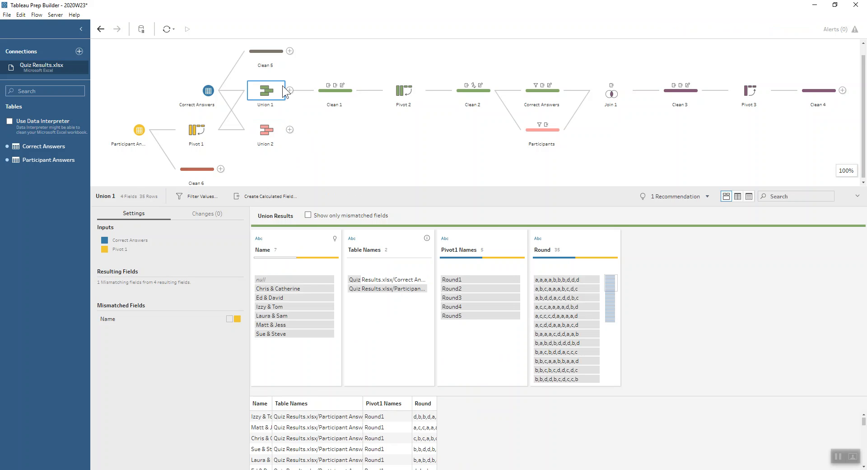
click(327, 97)
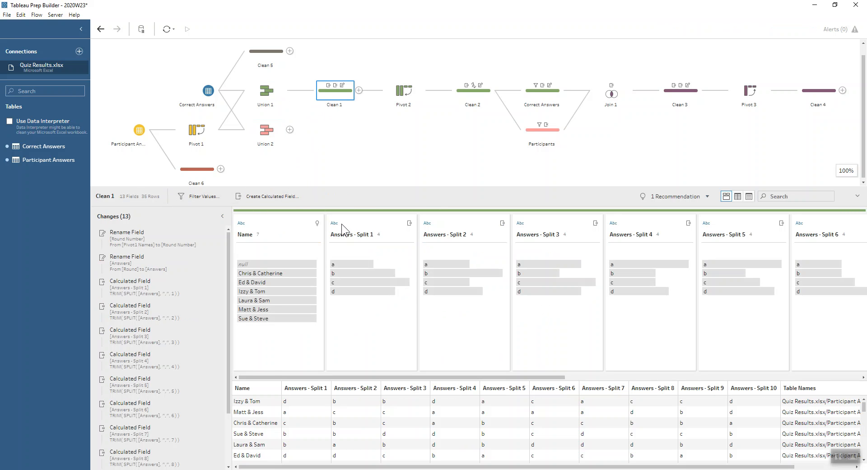
click(119, 239)
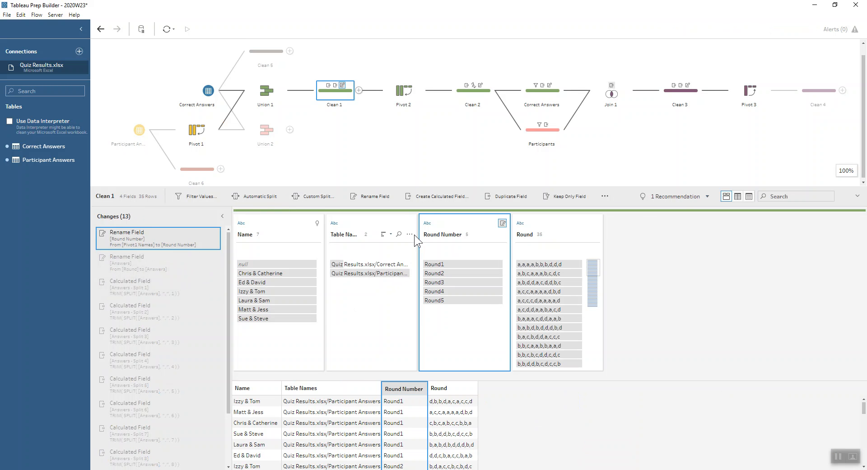
click(593, 235)
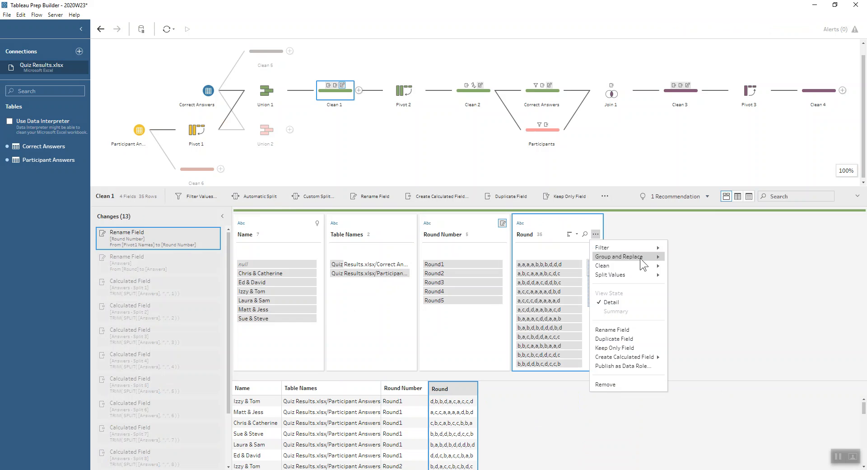
mouse_move(658, 274)
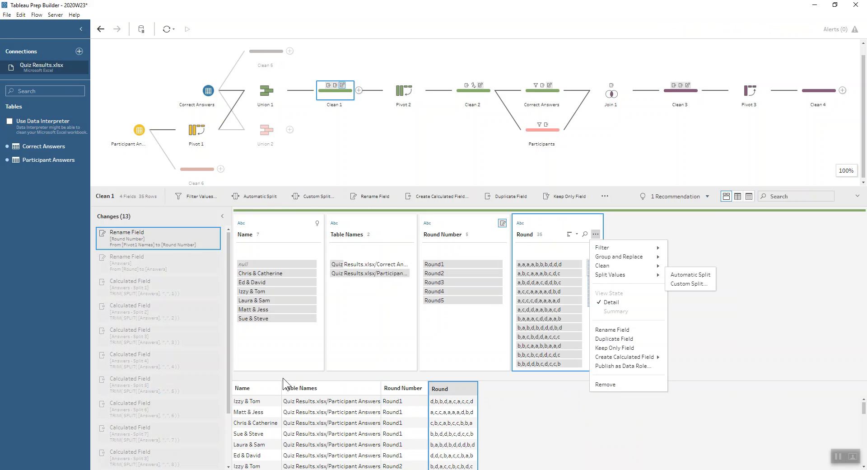
click(194, 246)
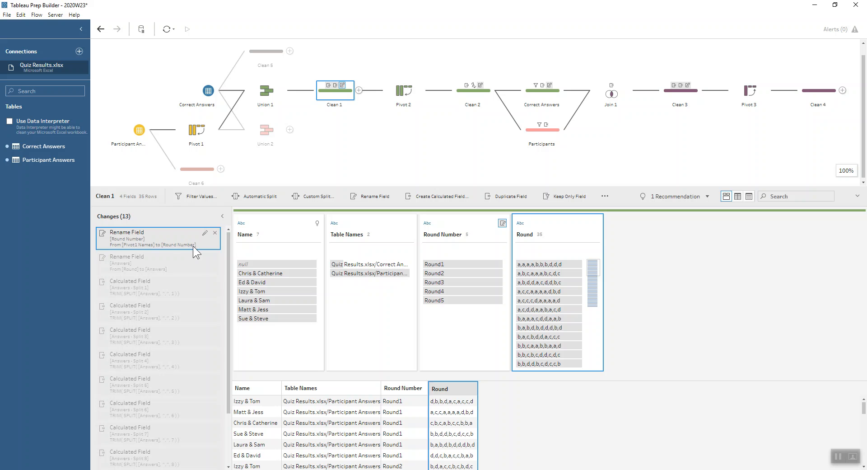
scroll(156, 366, down, 3)
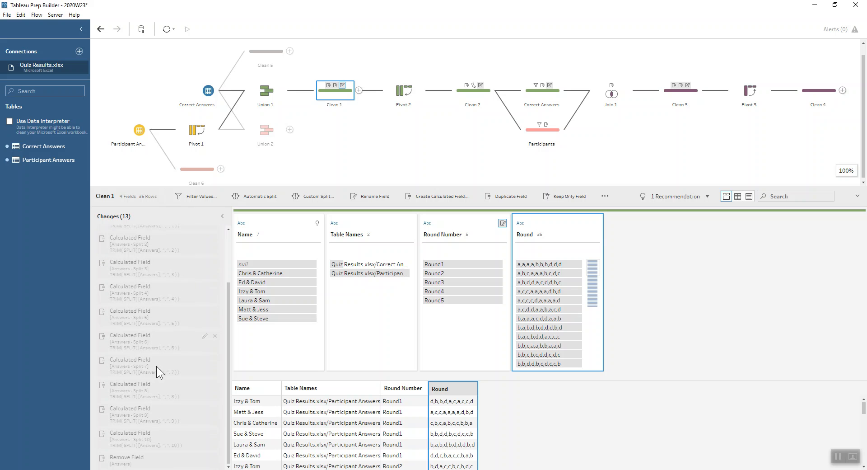
click(143, 433)
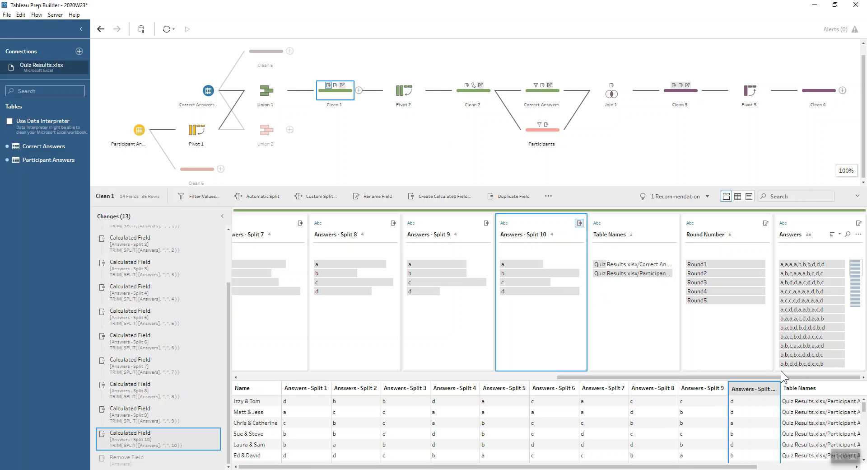
Step: Examine the Pivot 2 settings and the Clean 2 changes, including the cleaning options for the Pivot1 Names field
click(396, 94)
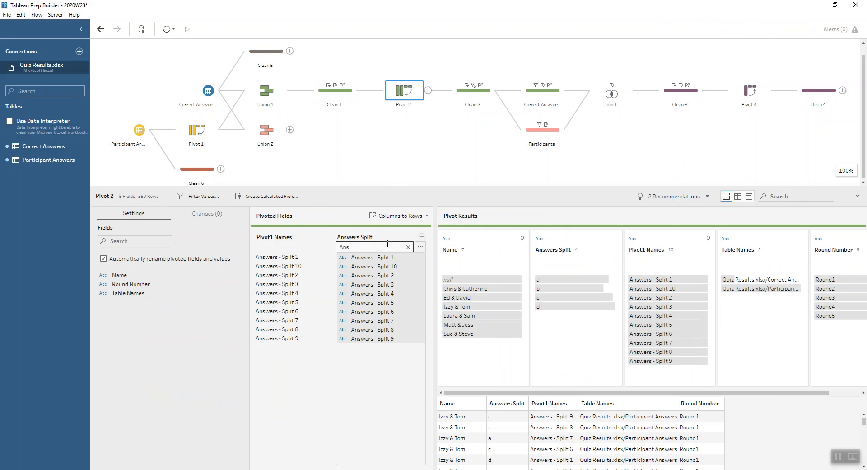
click(470, 96)
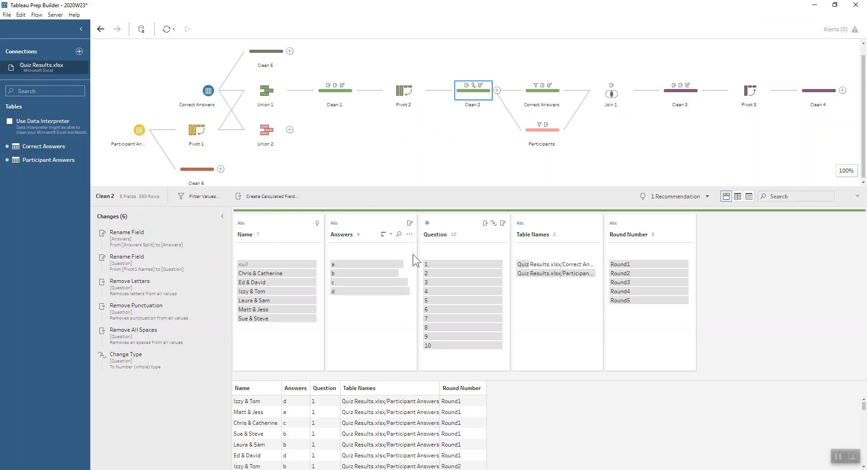
click(135, 242)
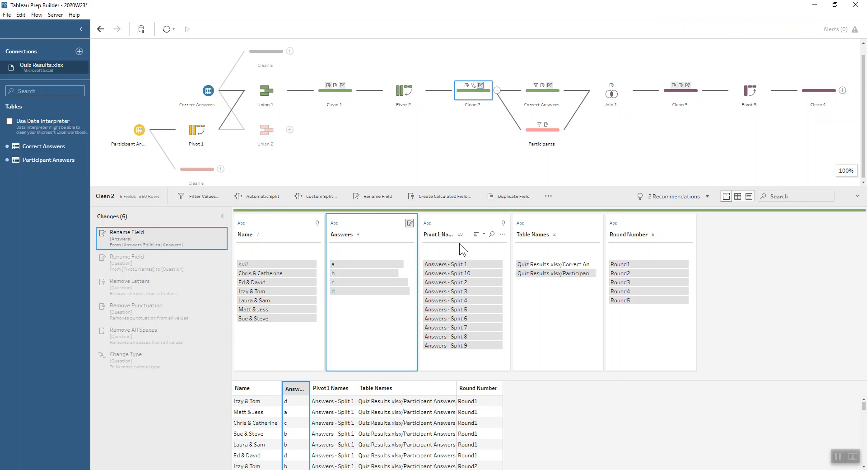
mouse_move(445, 264)
click(503, 233)
mouse_move(542, 265)
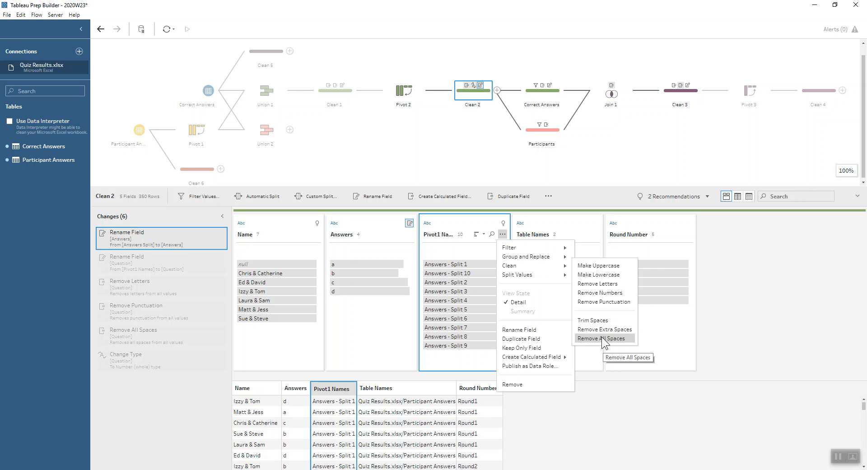
click(443, 245)
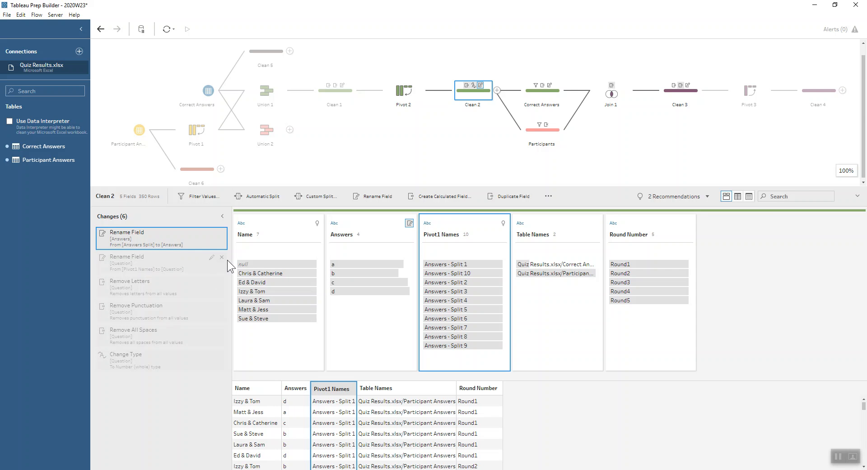
click(136, 370)
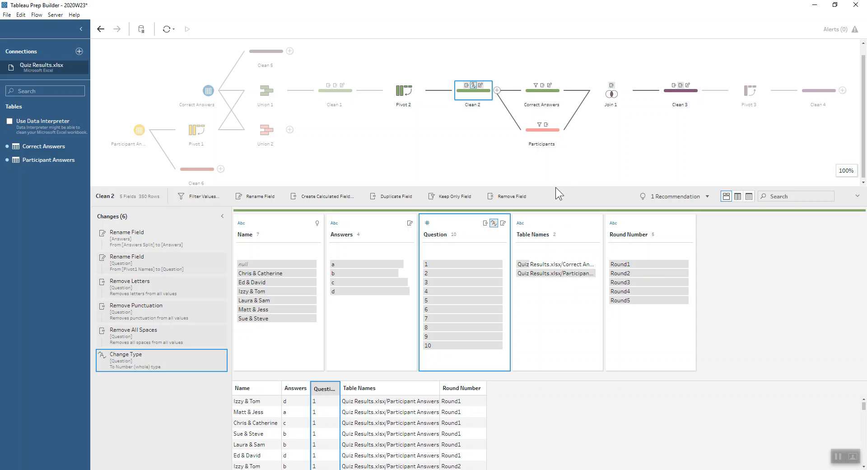
Step: Review the Table Names filter, removed fields and Answers rename in the Correct Answers step, and view the parallel Participants step
click(550, 97)
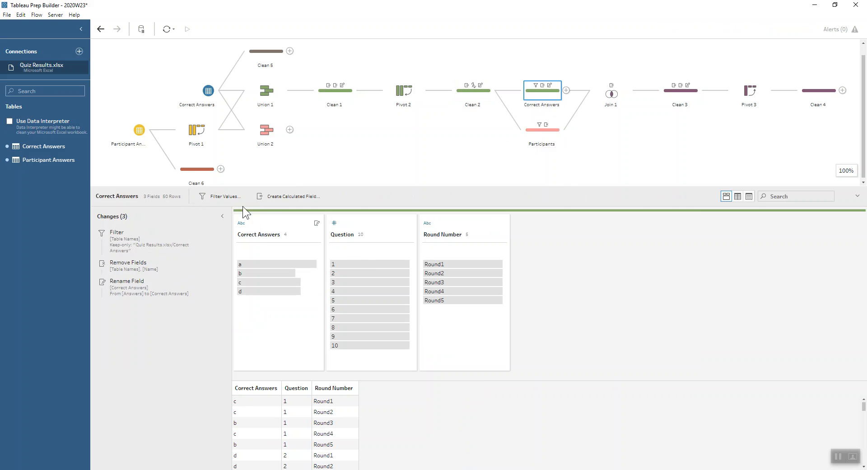
click(178, 237)
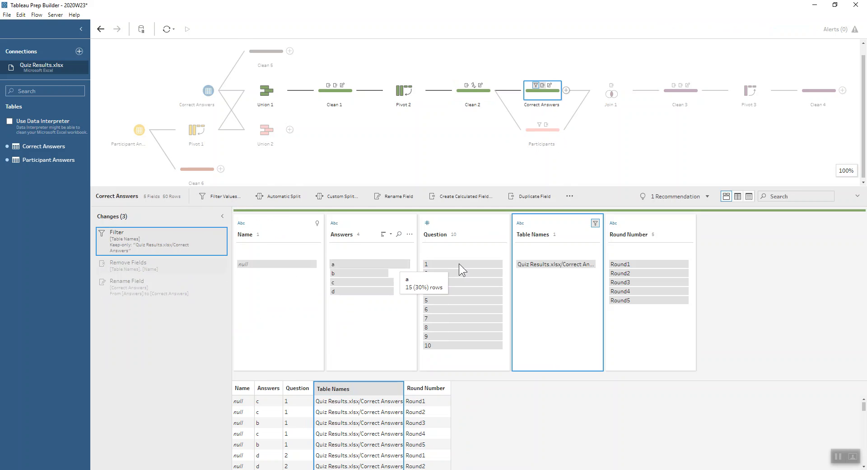
click(557, 263)
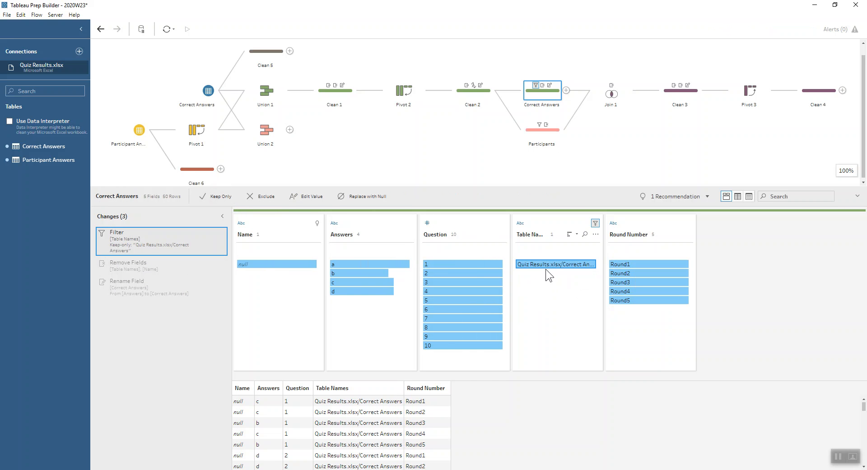
click(570, 265)
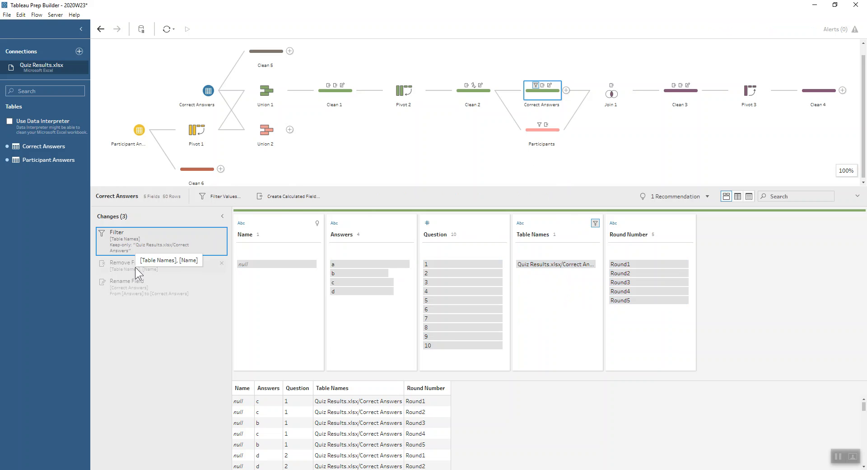
click(140, 286)
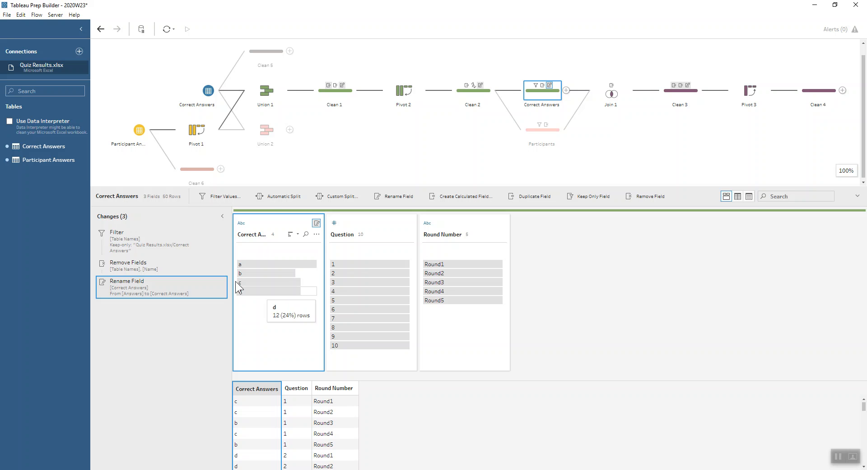
click(540, 138)
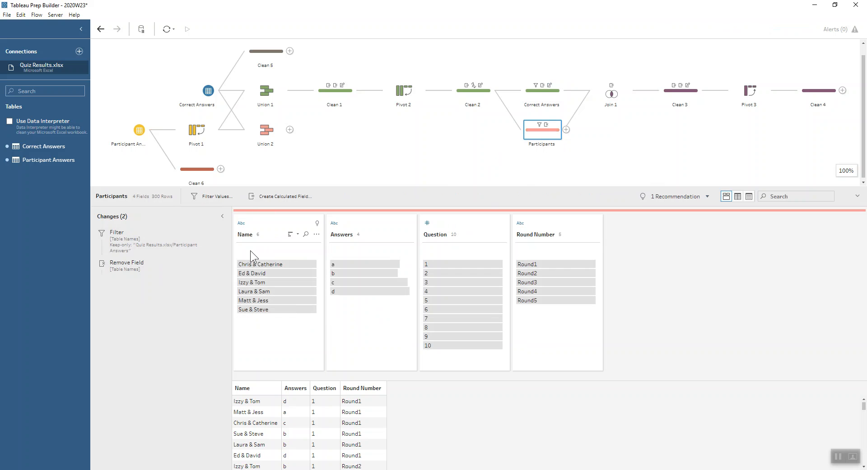
Step: Inspect the Join 1 clauses and the Points calculated field in Clean 3 that compares Answers with Correct Answers
click(622, 93)
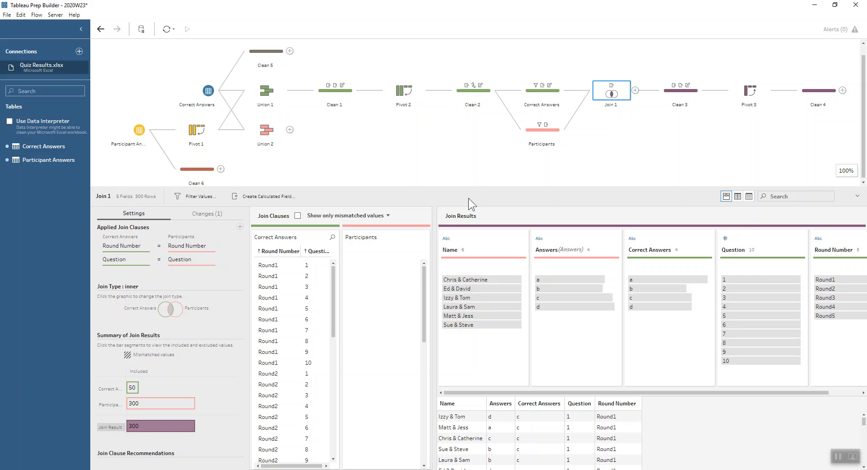
click(665, 99)
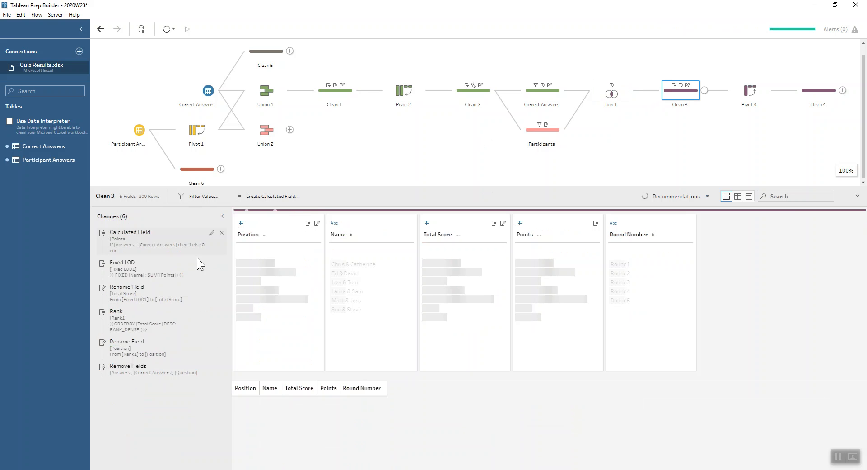
click(164, 234)
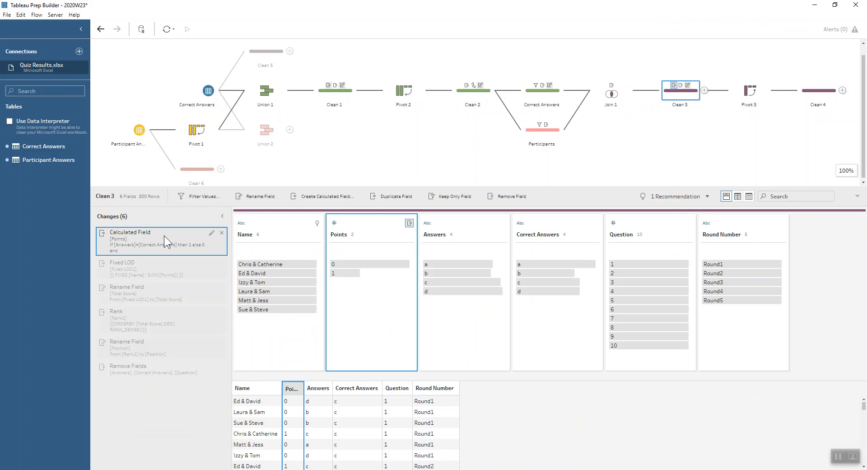
double_click(164, 235)
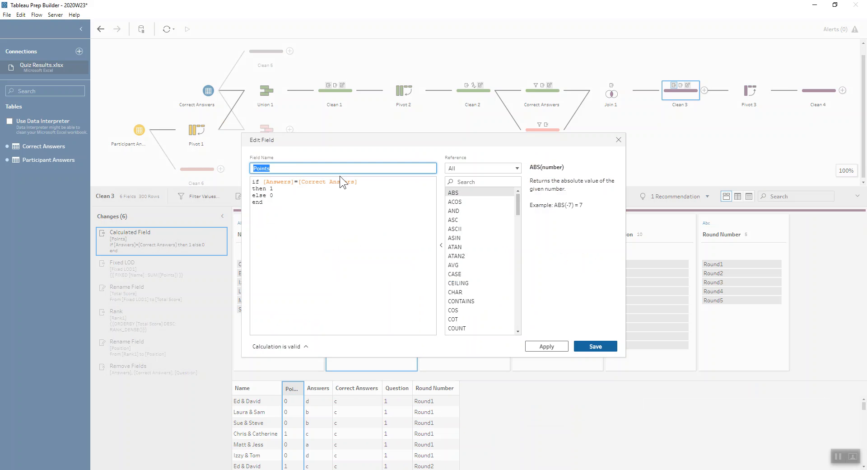
click(289, 182)
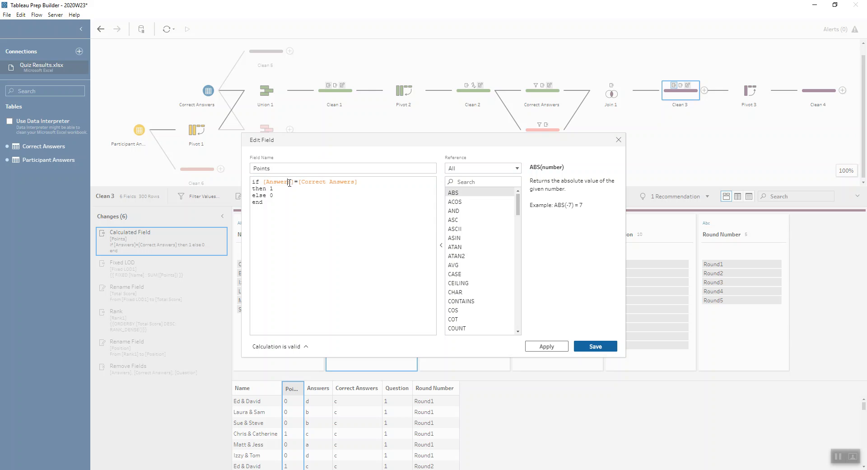
click(320, 186)
click(323, 196)
click(617, 140)
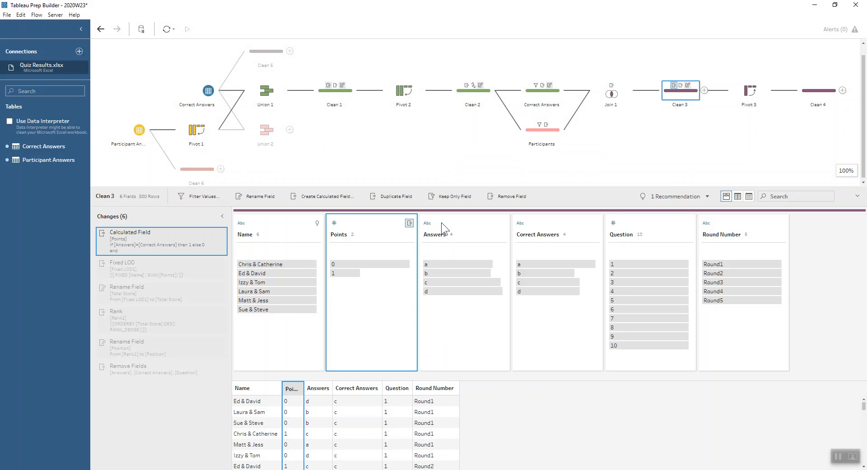
Step: Review Clean 3's Fixed LOD and Rank calculations, along with the field renames and removed fields
click(147, 276)
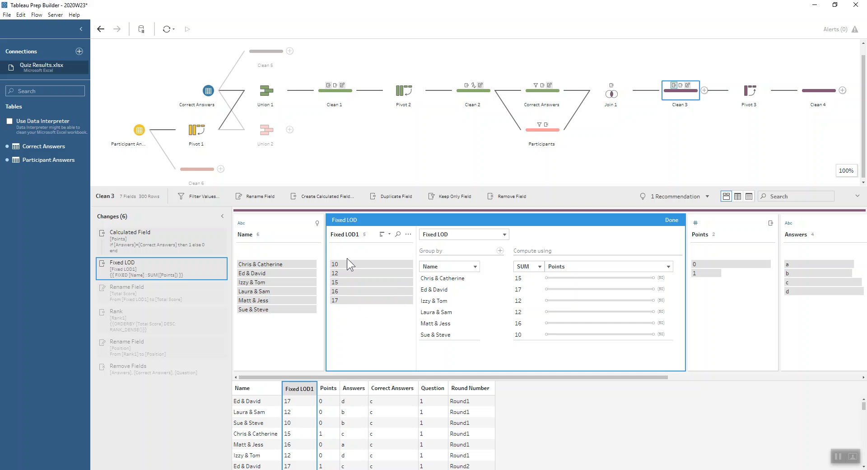
click(135, 289)
click(140, 318)
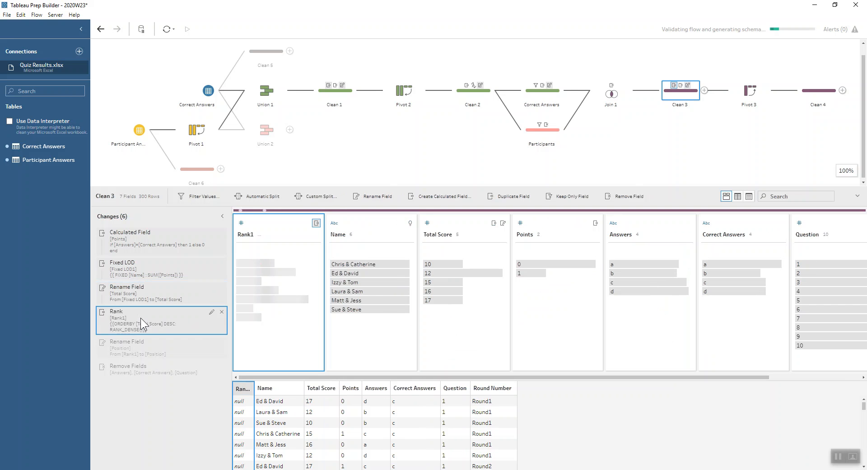
double_click(140, 324)
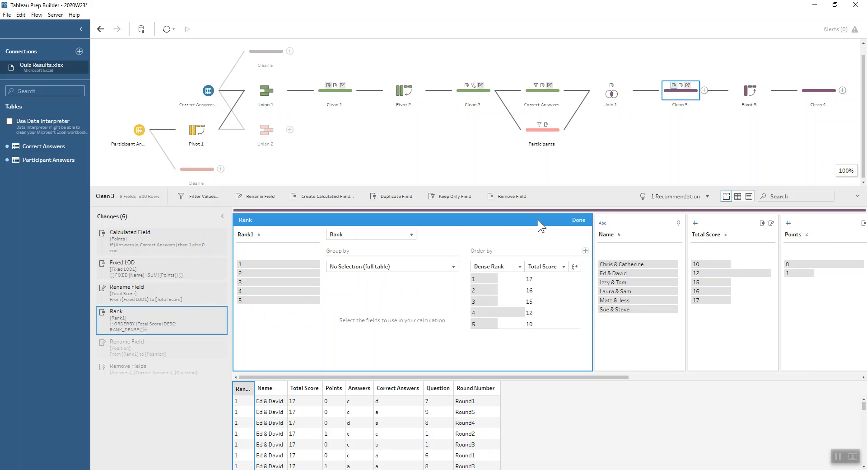
click(578, 220)
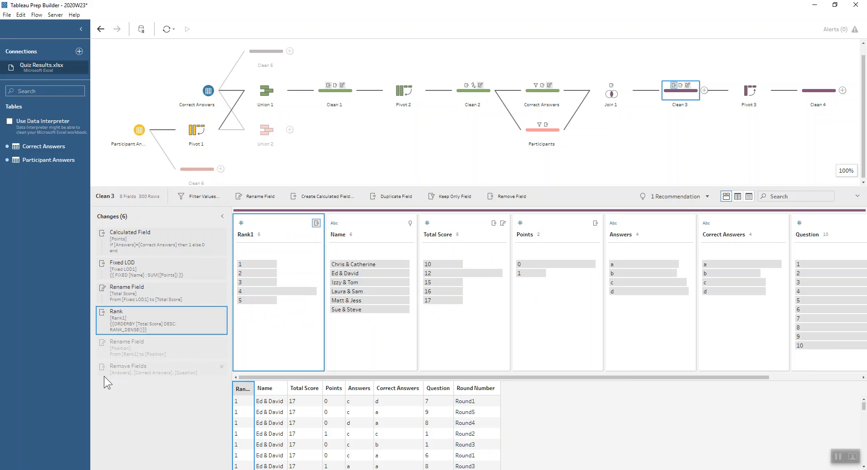
click(136, 352)
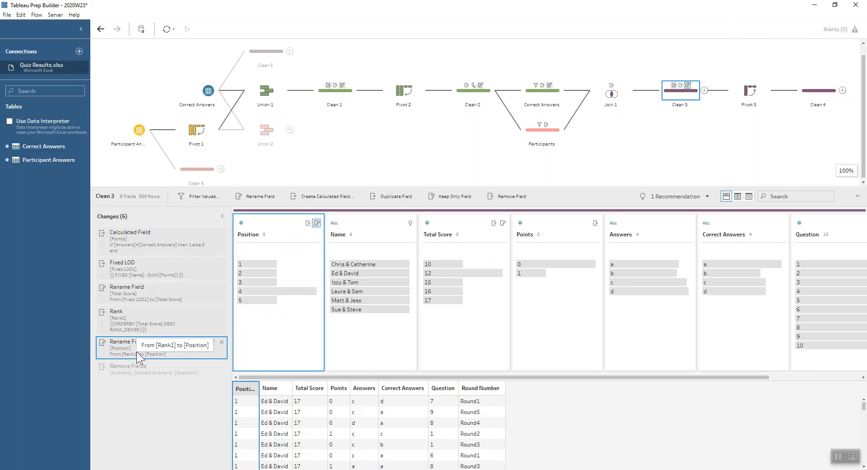
click(151, 367)
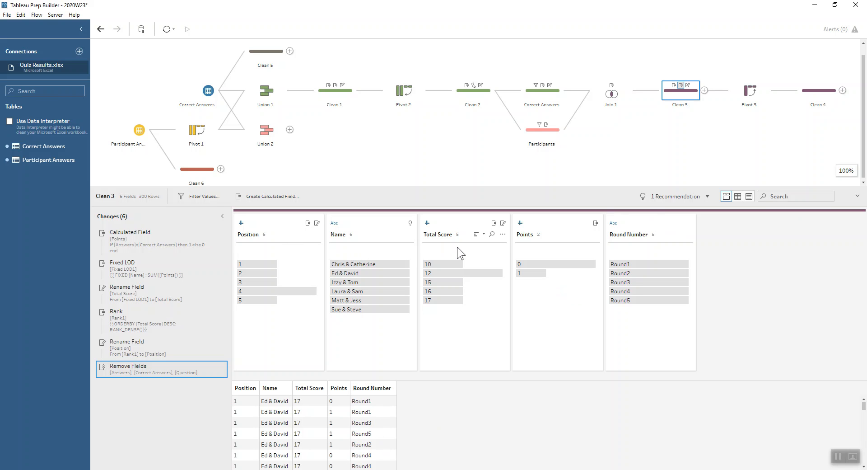
Step: Examine the rows-to-columns settings of Pivot 3 and the resulting table in Clean 4
click(748, 93)
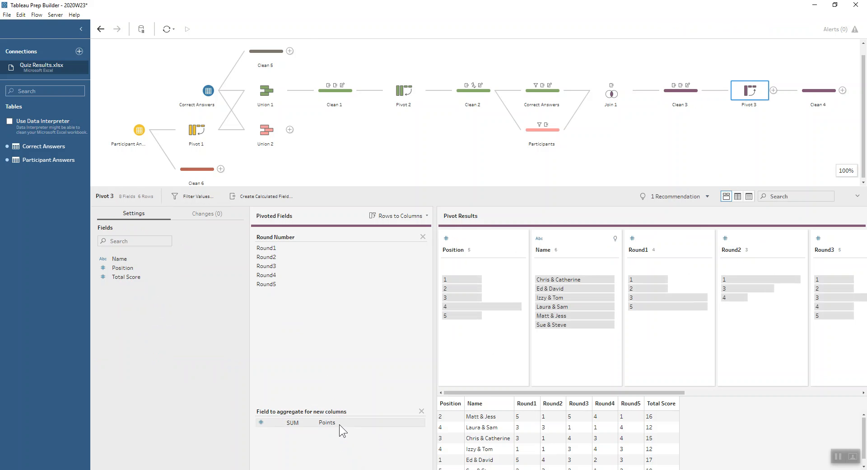
click(814, 92)
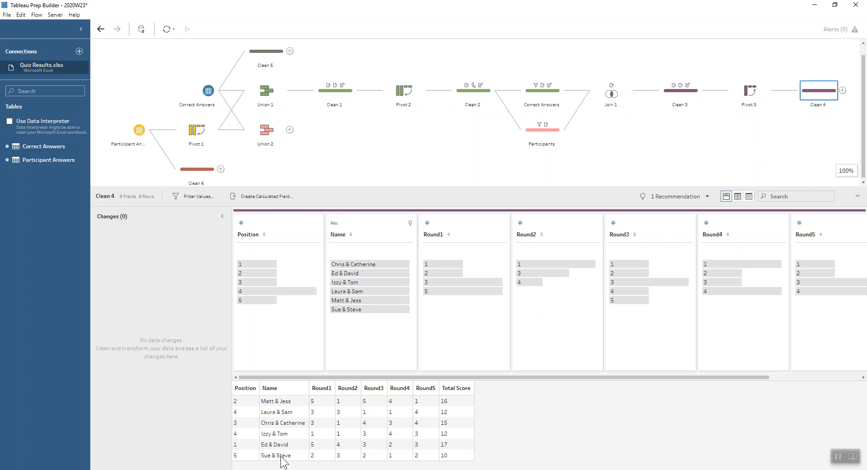